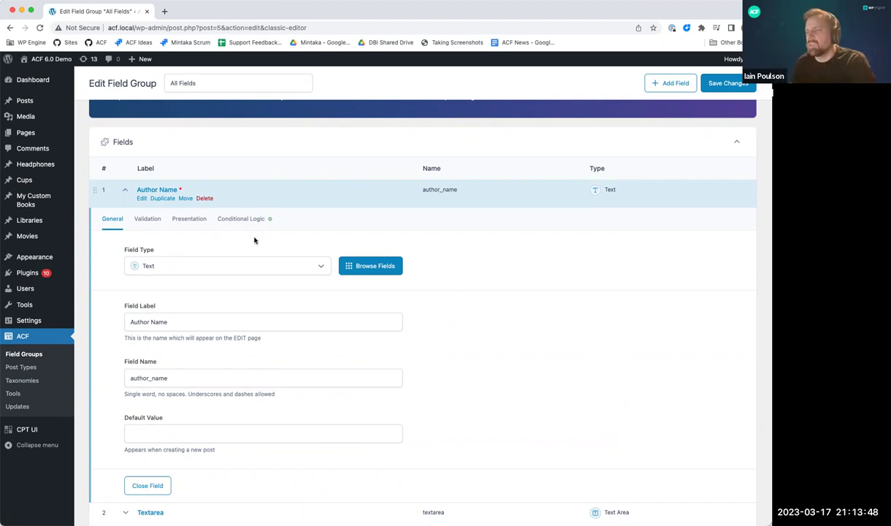
Search the Author Name field types for 'rep', keep Text, and open the Browse Fields catalogue
{"action": "left_click", "coordinate": [199, 267]}
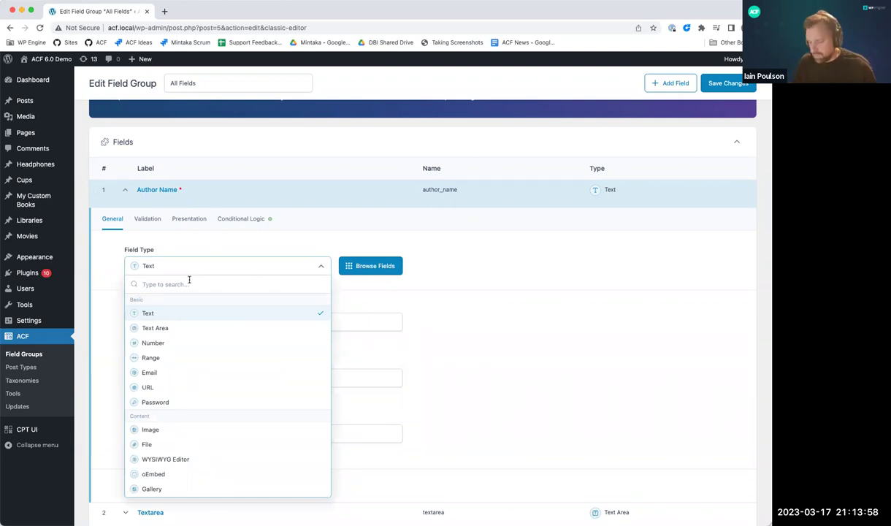
{"action": "type", "text": "rep"}
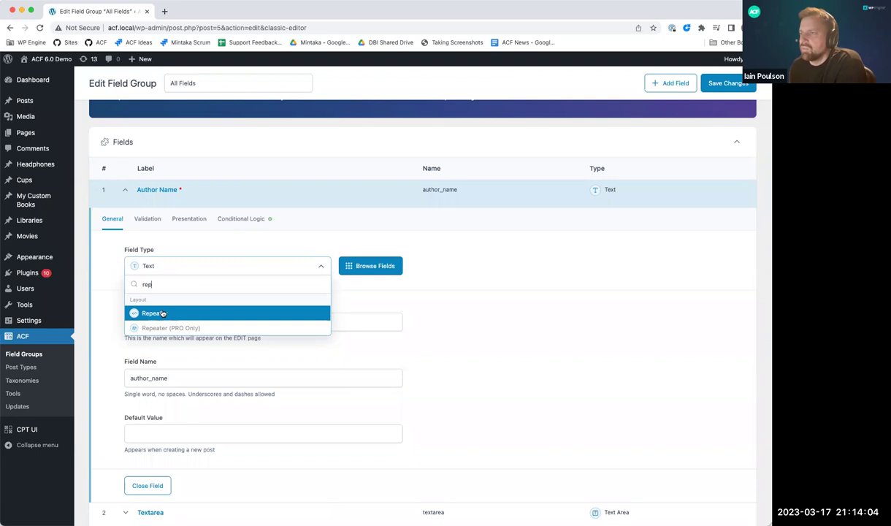
{"action": "left_click", "coordinate": [378, 318]}
{"action": "mouse_move", "coordinate": [65, 323]}
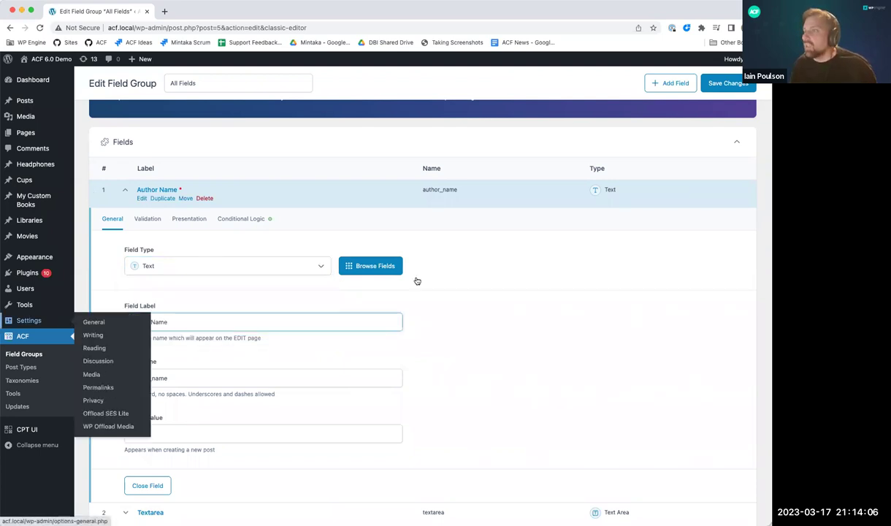
{"action": "left_click", "coordinate": [248, 236]}
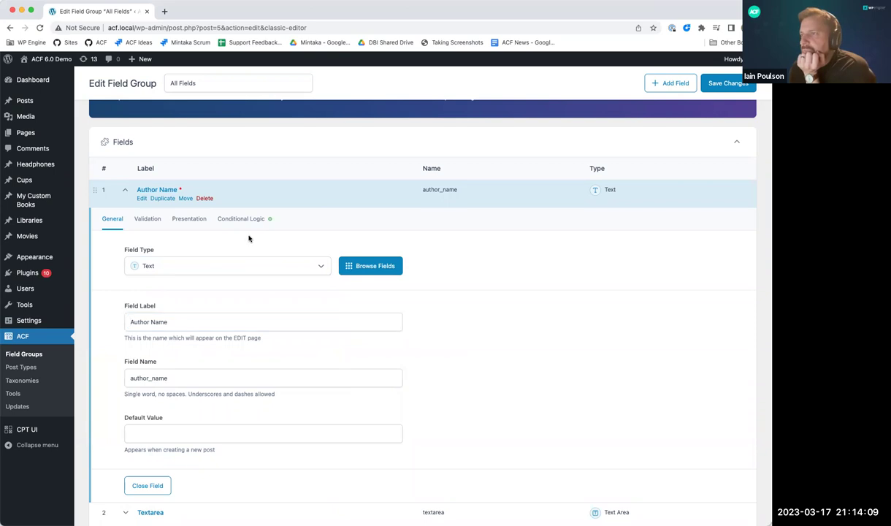
{"action": "left_click", "coordinate": [367, 267]}
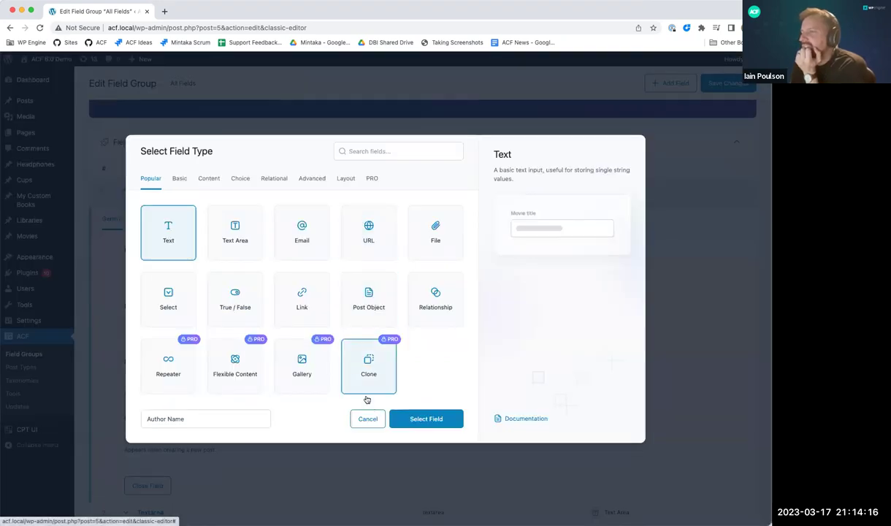
Reopen the field type catalogue and preview the Link, Post Object and Relationship types
{"action": "left_click", "coordinate": [372, 418]}
{"action": "left_click", "coordinate": [367, 263]}
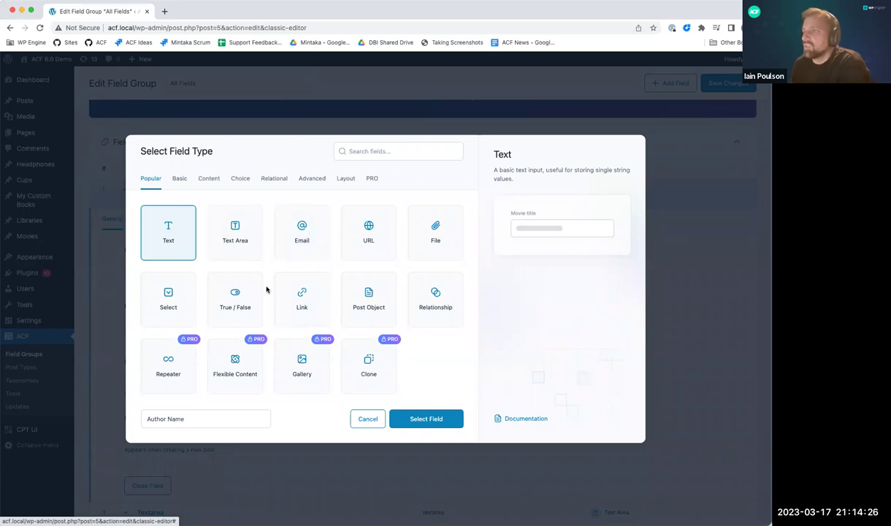
{"action": "left_click", "coordinate": [313, 300]}
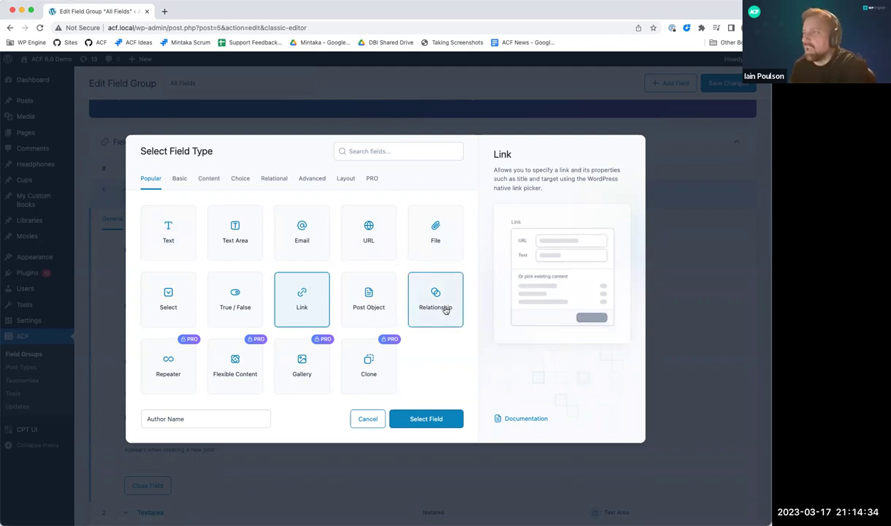
{"action": "left_click", "coordinate": [366, 307]}
{"action": "left_click", "coordinate": [413, 308]}
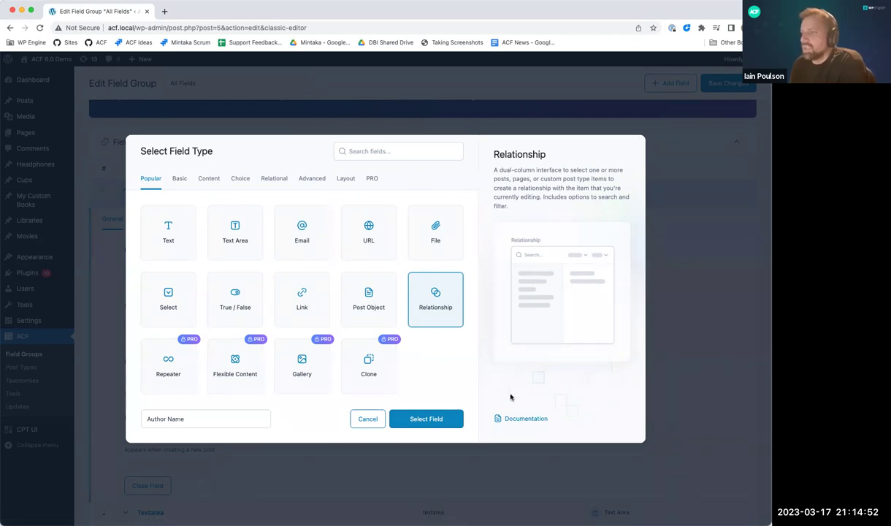
Browse the Basic and PRO categories, return to Popular, and cancel without changing the type
{"action": "left_click", "coordinate": [181, 180]}
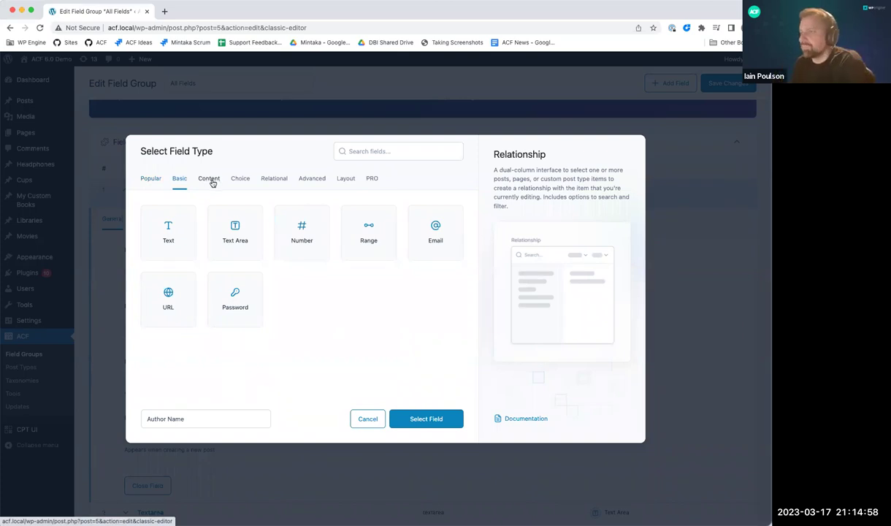
{"action": "left_click", "coordinate": [370, 179]}
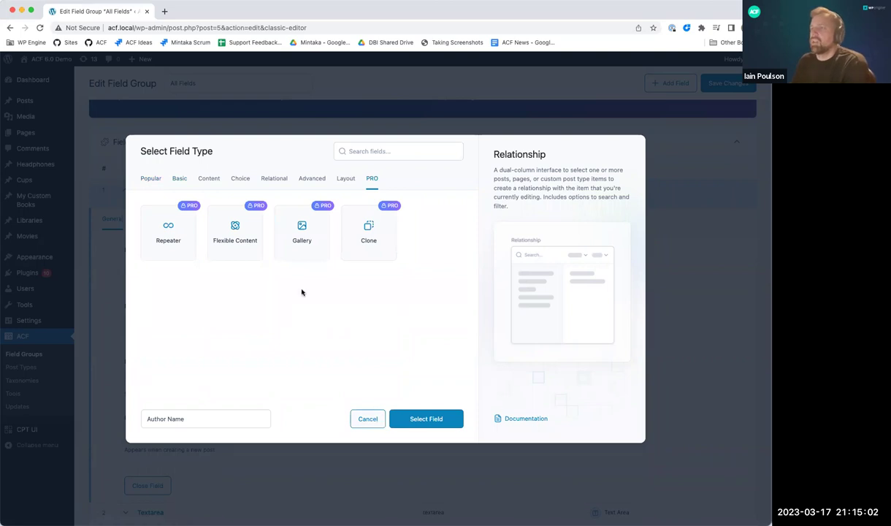
{"action": "left_click", "coordinate": [150, 180]}
{"action": "left_click", "coordinate": [369, 419]}
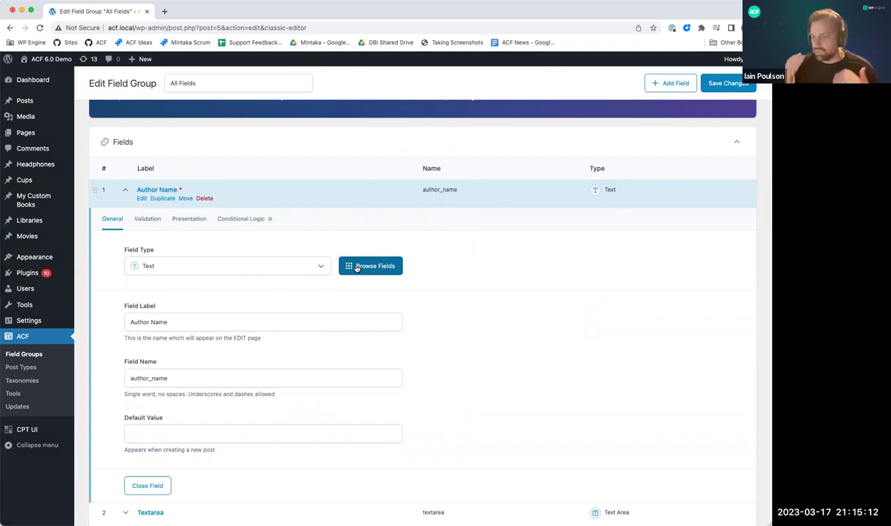
Add a new blank field at the bottom of the All Fields group
{"action": "scroll", "coordinate": [351, 265], "scroll_direction": "down", "scroll_amount": 1}
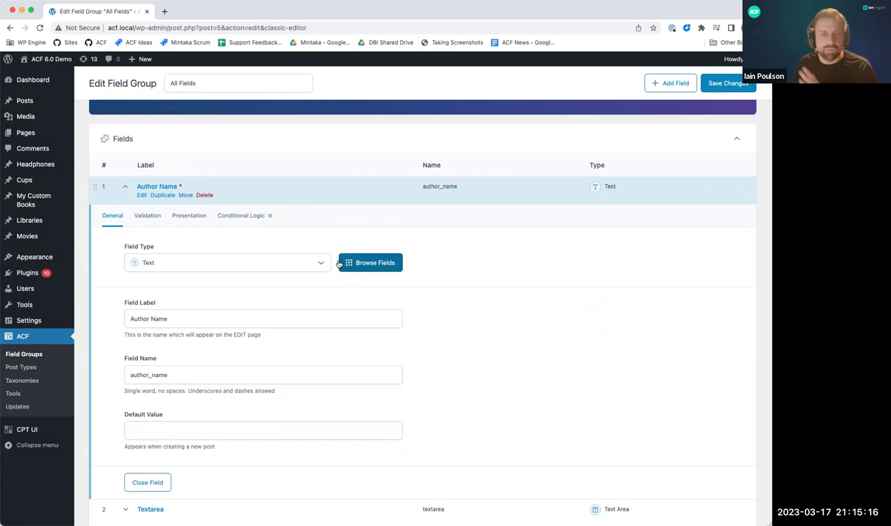
{"action": "scroll", "coordinate": [294, 262], "scroll_direction": "down", "scroll_amount": 20}
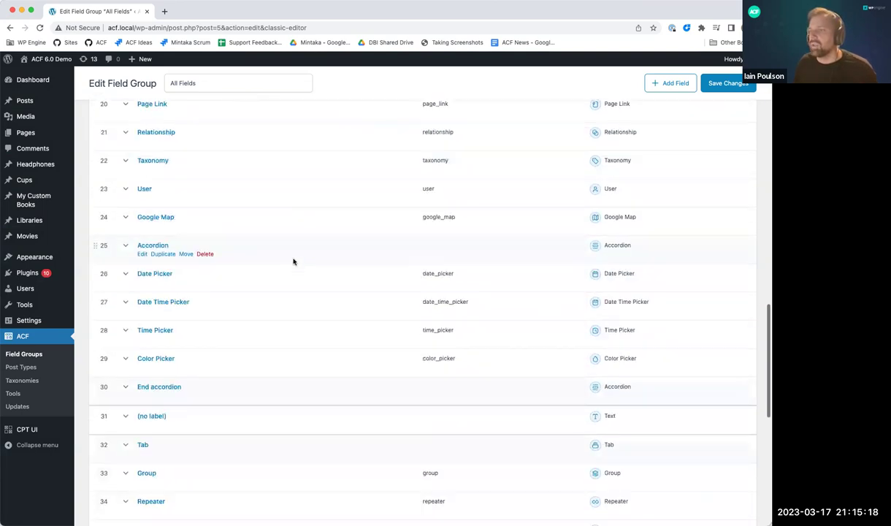
{"action": "scroll", "coordinate": [295, 260], "scroll_direction": "down", "scroll_amount": 3}
{"action": "scroll", "coordinate": [294, 259], "scroll_direction": "up", "scroll_amount": 2}
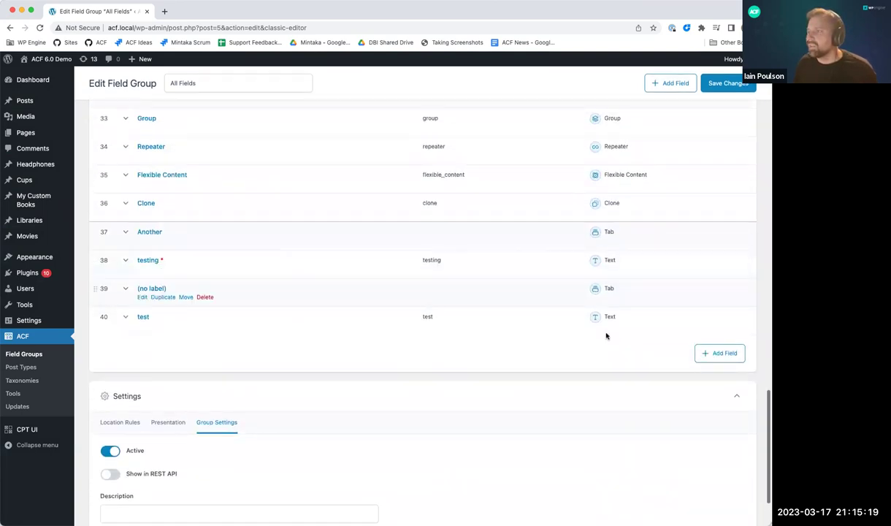
{"action": "left_click", "coordinate": [713, 352]}
Make the new field a Link type labelled 'URL' from the catalogue
{"action": "scroll", "coordinate": [391, 285], "scroll_direction": "down", "scroll_amount": 4}
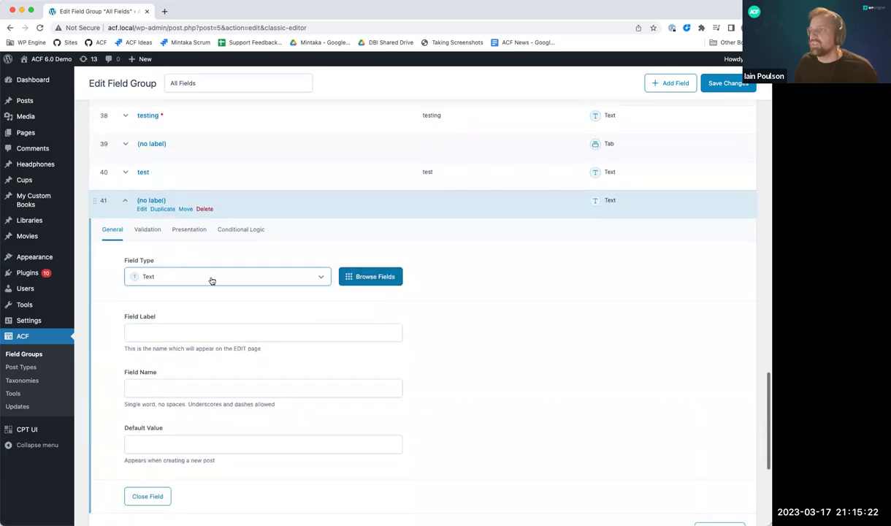
{"action": "left_click", "coordinate": [368, 278]}
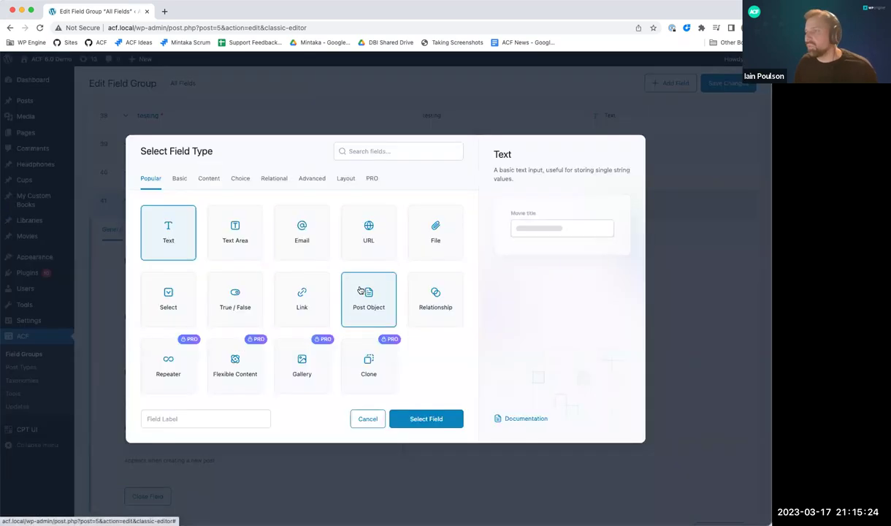
{"action": "left_click", "coordinate": [295, 301]}
{"action": "left_click", "coordinate": [183, 417]}
{"action": "type", "text": "URL"}
{"action": "left_click", "coordinate": [431, 423]}
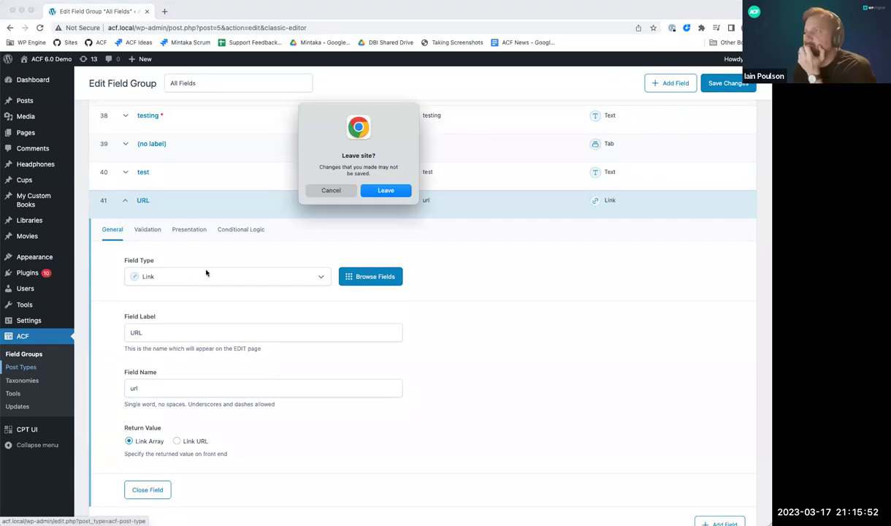
Discard the field group for the Post Types list, start a new post type, then return to the list
{"action": "left_click", "coordinate": [385, 190]}
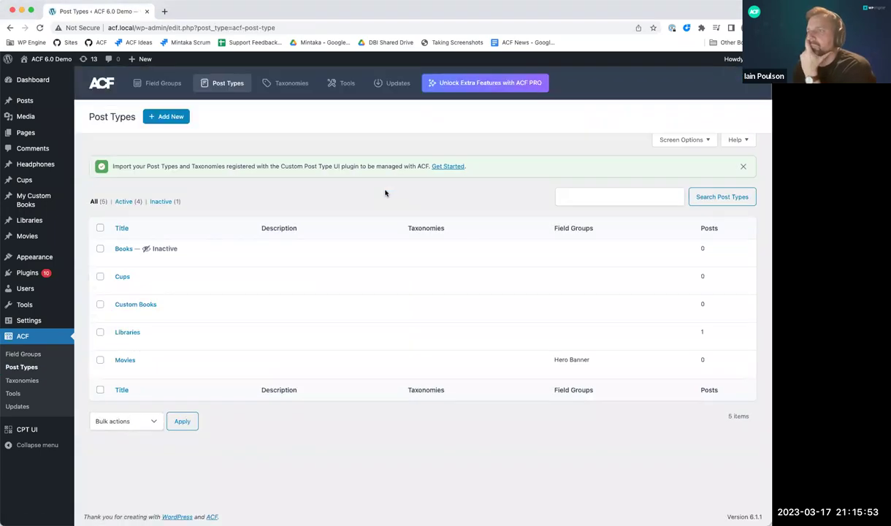
{"action": "left_click", "coordinate": [169, 119]}
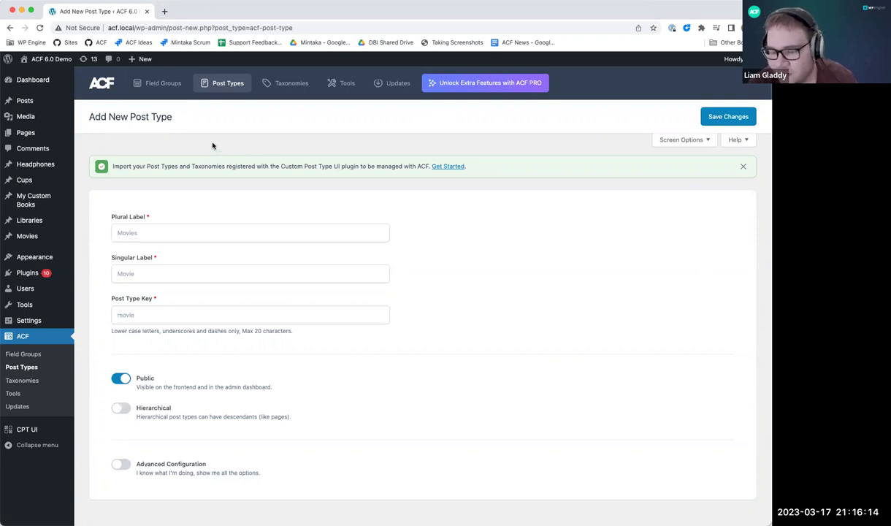
{"action": "left_click", "coordinate": [169, 231]}
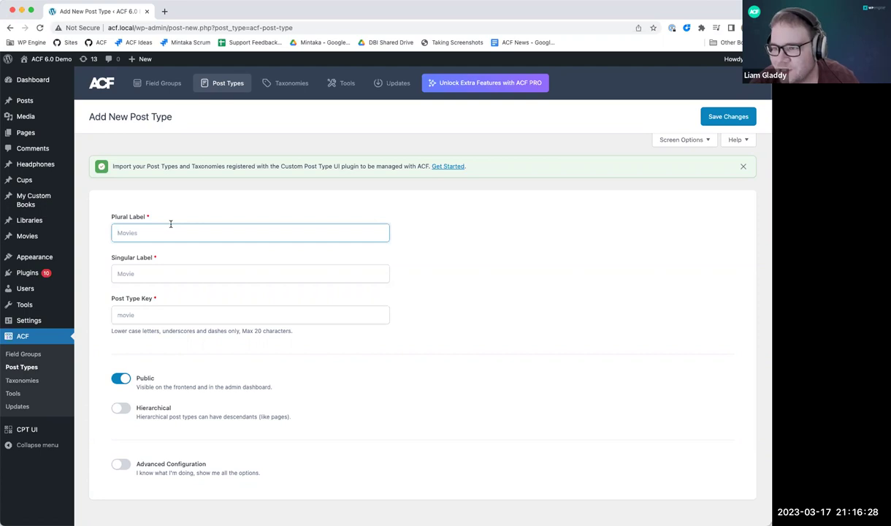
{"action": "left_click", "coordinate": [28, 366]}
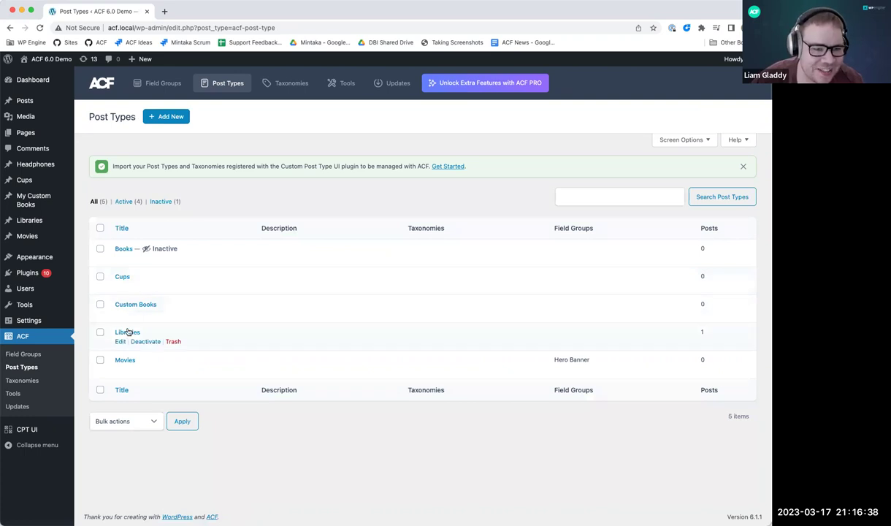
Open the Libraries post type's label settings and regenerate them from Library/Libraries
{"action": "left_click", "coordinate": [121, 342]}
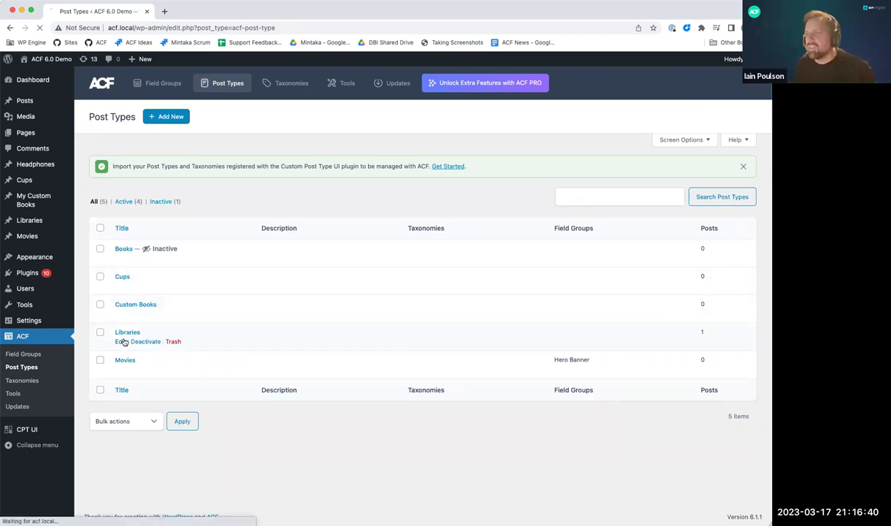
{"action": "scroll", "coordinate": [98, 221], "scroll_direction": "down", "scroll_amount": 5}
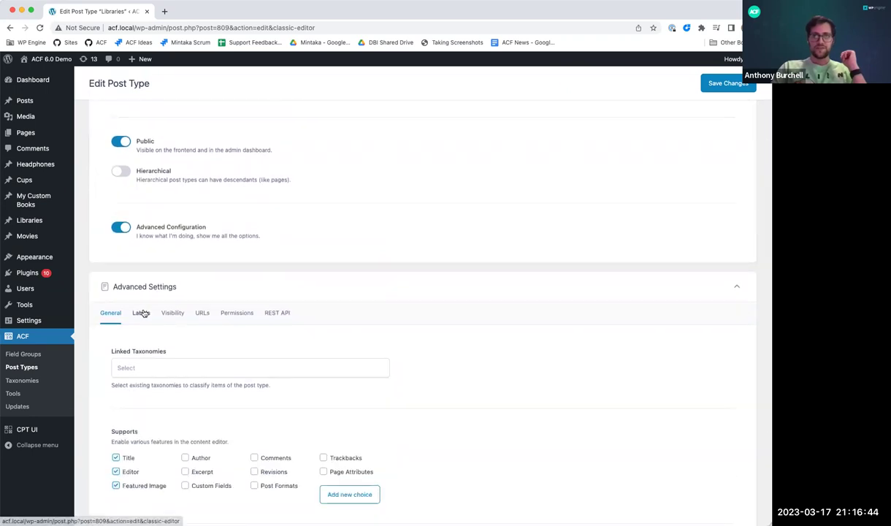
{"action": "left_click", "coordinate": [141, 312]}
{"action": "scroll", "coordinate": [146, 274], "scroll_direction": "down", "scroll_amount": 3}
{"action": "scroll", "coordinate": [148, 275], "scroll_direction": "up", "scroll_amount": 3}
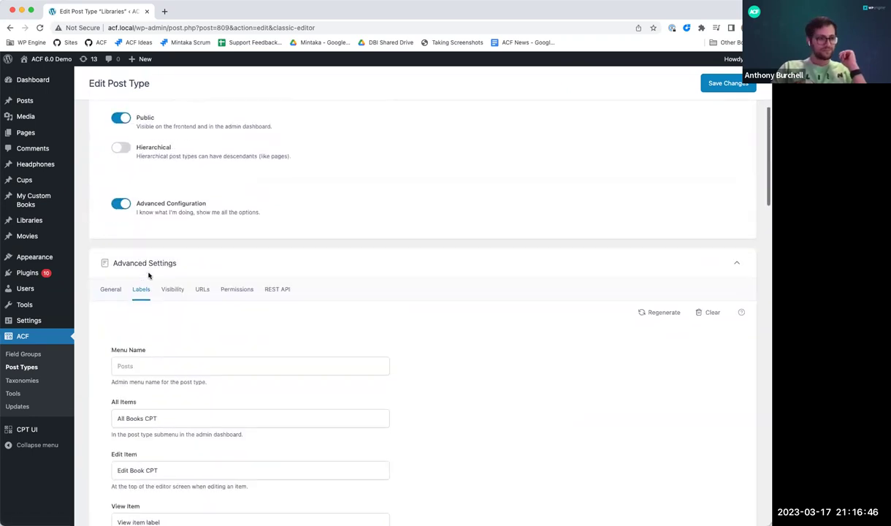
{"action": "scroll", "coordinate": [195, 277], "scroll_direction": "down", "scroll_amount": 2}
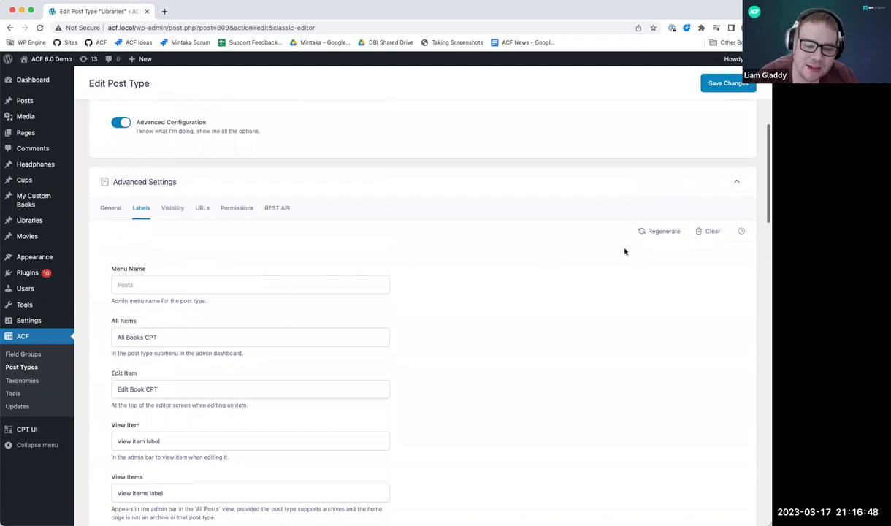
{"action": "scroll", "coordinate": [657, 245], "scroll_direction": "up", "scroll_amount": 1}
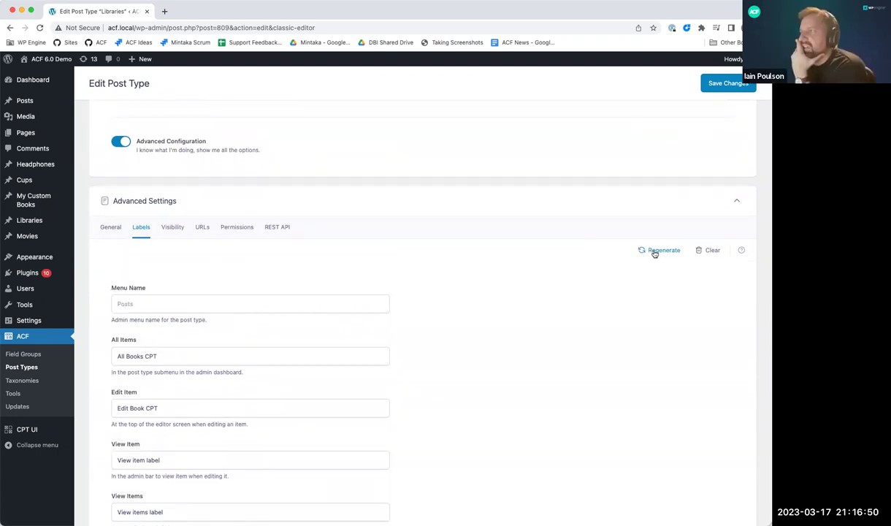
{"action": "scroll", "coordinate": [387, 243], "scroll_direction": "up", "scroll_amount": 4}
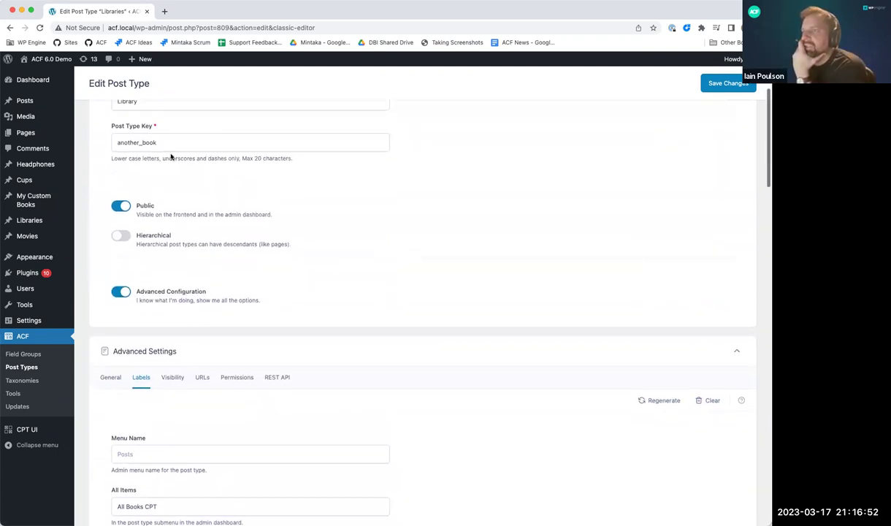
{"action": "scroll", "coordinate": [165, 155], "scroll_direction": "up", "scroll_amount": 2}
{"action": "scroll", "coordinate": [250, 197], "scroll_direction": "up", "scroll_amount": 1}
{"action": "scroll", "coordinate": [252, 195], "scroll_direction": "down", "scroll_amount": 4}
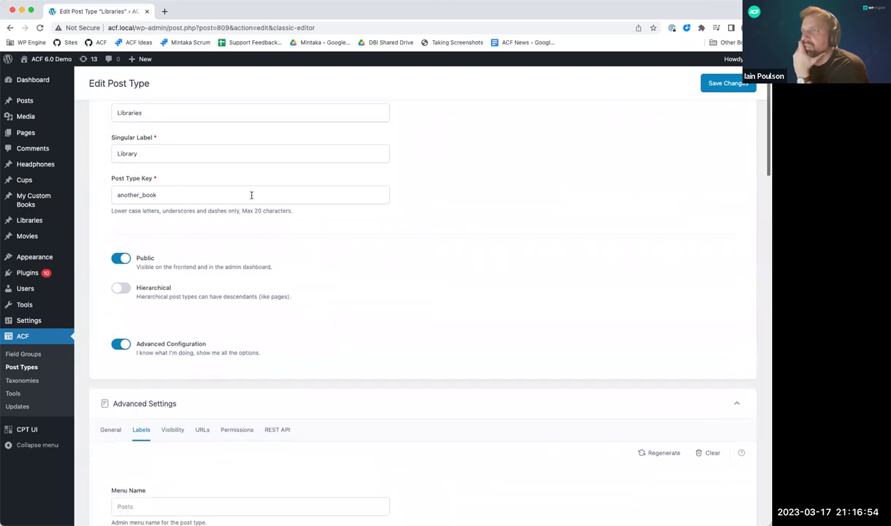
{"action": "left_click", "coordinate": [634, 349]}
Clear and regenerate the labels again so Menu Name reads Libraries
{"action": "scroll", "coordinate": [364, 262], "scroll_direction": "down", "scroll_amount": 5}
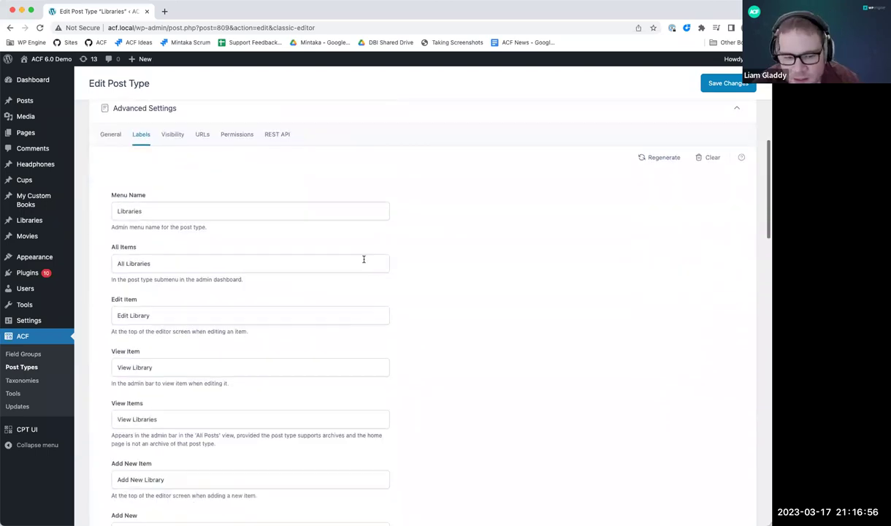
{"action": "scroll", "coordinate": [363, 259], "scroll_direction": "down", "scroll_amount": 3}
{"action": "scroll", "coordinate": [364, 258], "scroll_direction": "up", "scroll_amount": 3}
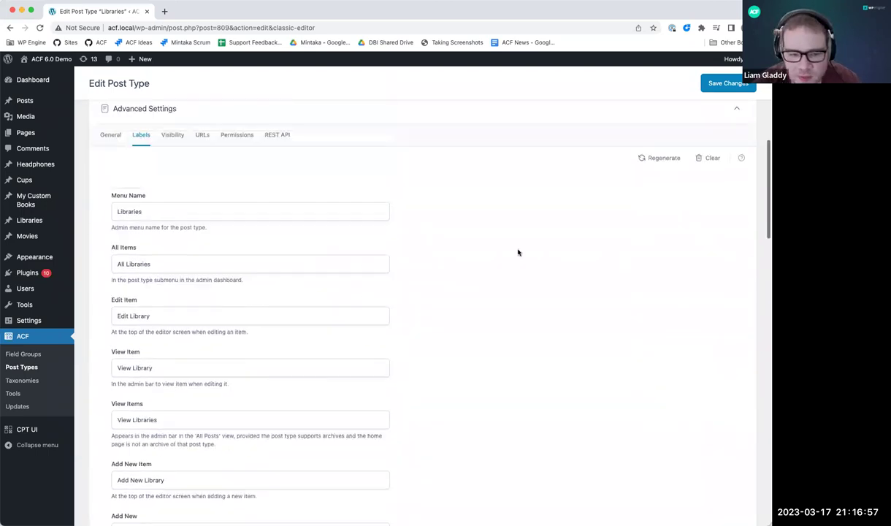
{"action": "left_click", "coordinate": [711, 159]}
{"action": "left_click", "coordinate": [660, 160]}
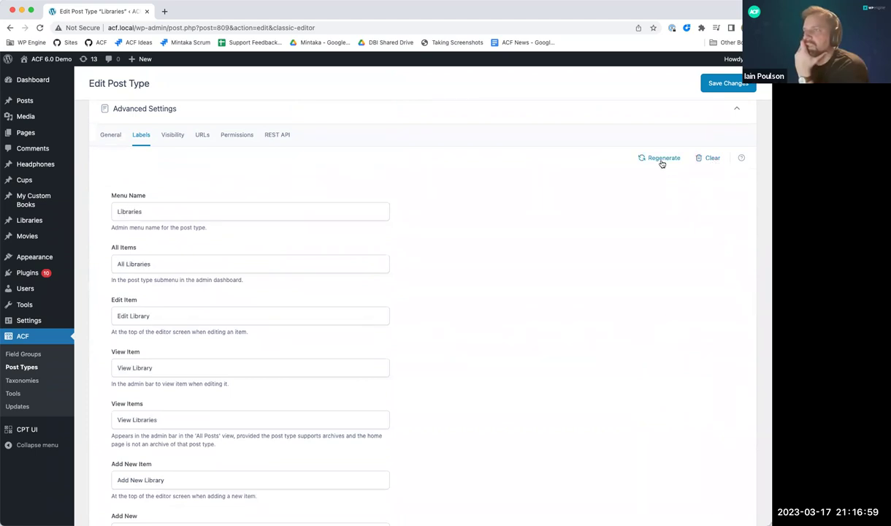
{"action": "left_click", "coordinate": [162, 213]}
{"action": "key", "text": "BackSpace"}
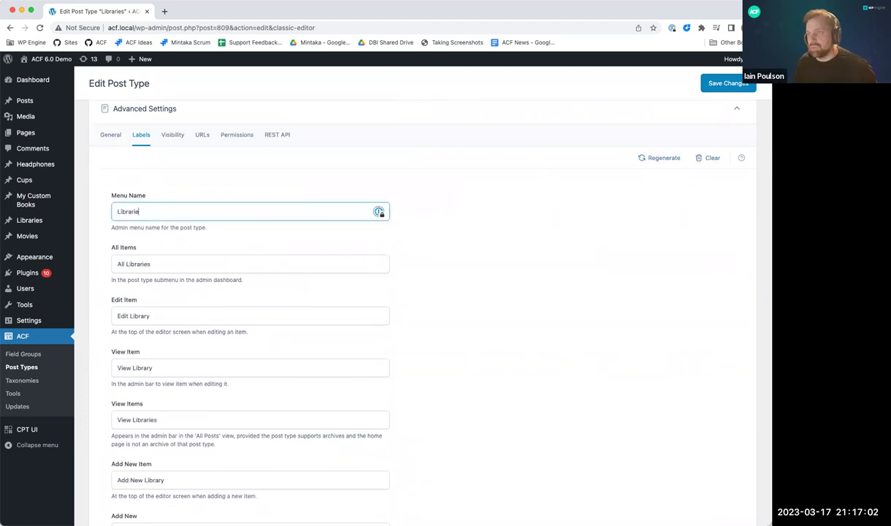
{"action": "left_click", "coordinate": [659, 159]}
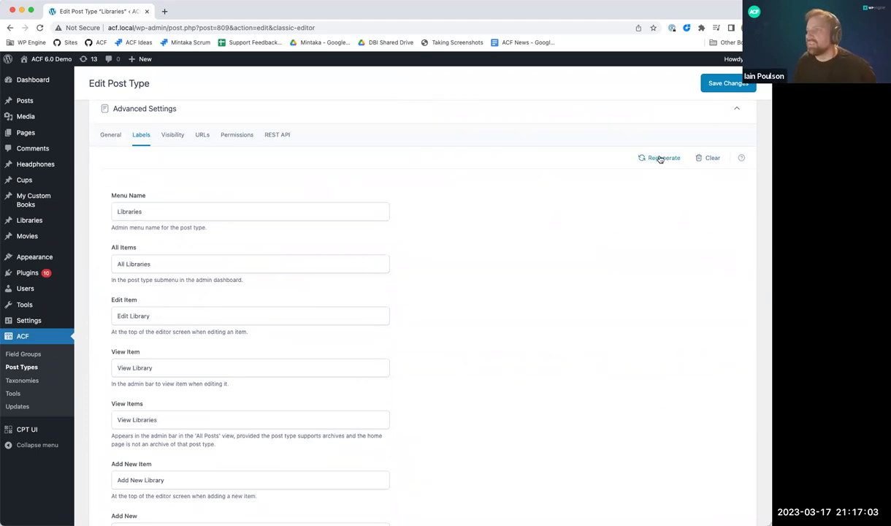
{"action": "left_click", "coordinate": [115, 138]}
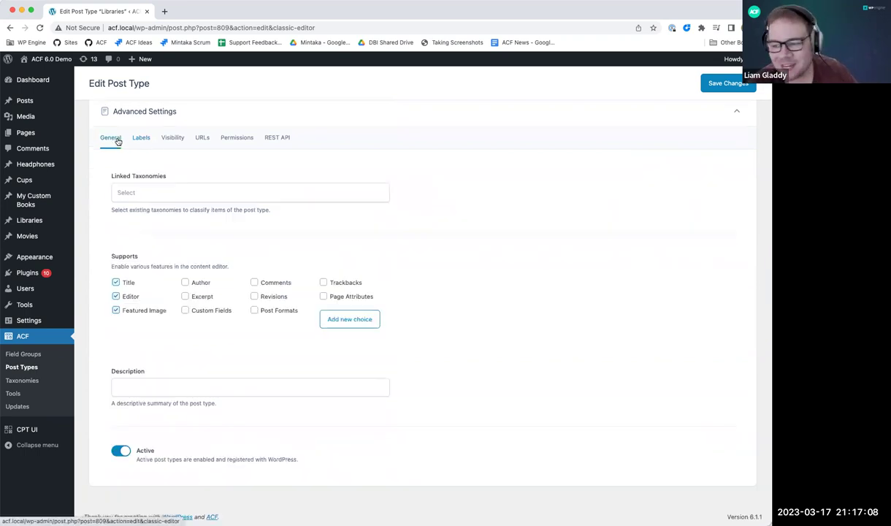
{"action": "scroll", "coordinate": [192, 183], "scroll_direction": "up", "scroll_amount": 2}
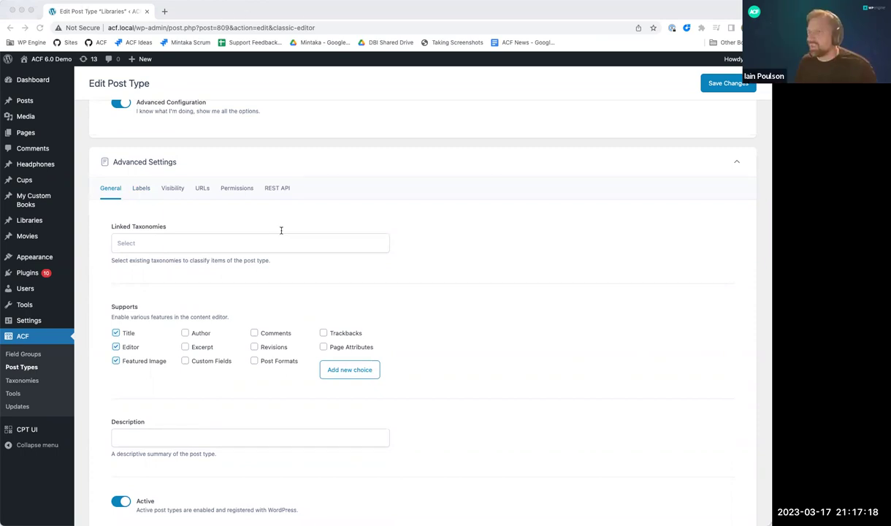
{"action": "left_click", "coordinate": [129, 123]}
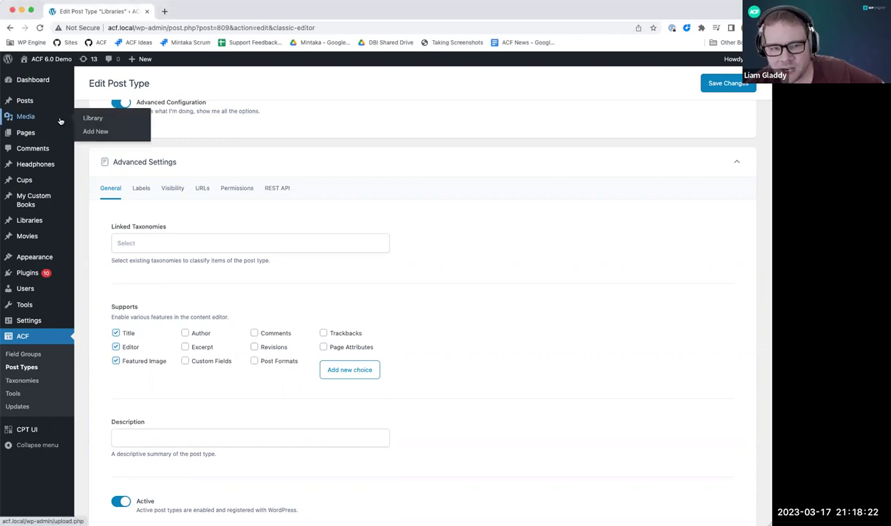
Reload the Libraries edit page and show its Visibility settings under Advanced Settings
{"action": "key", "text": "super+r"}
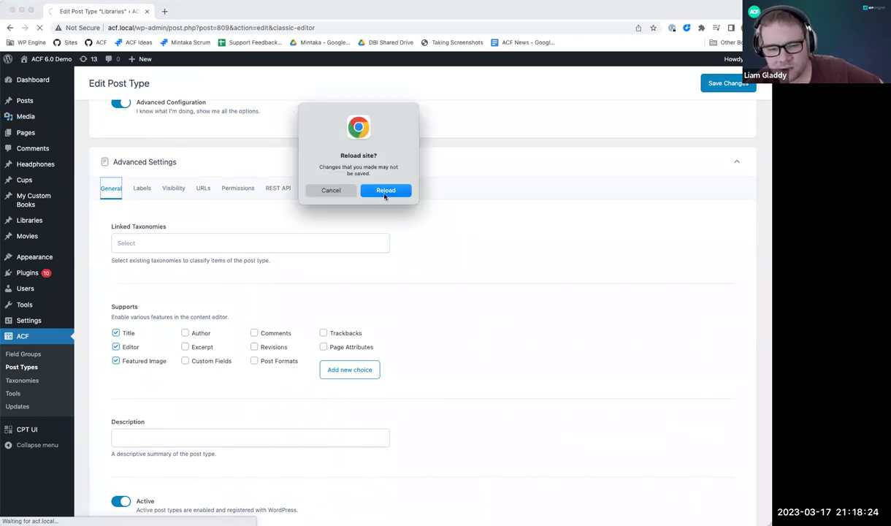
{"action": "key", "text": "Return"}
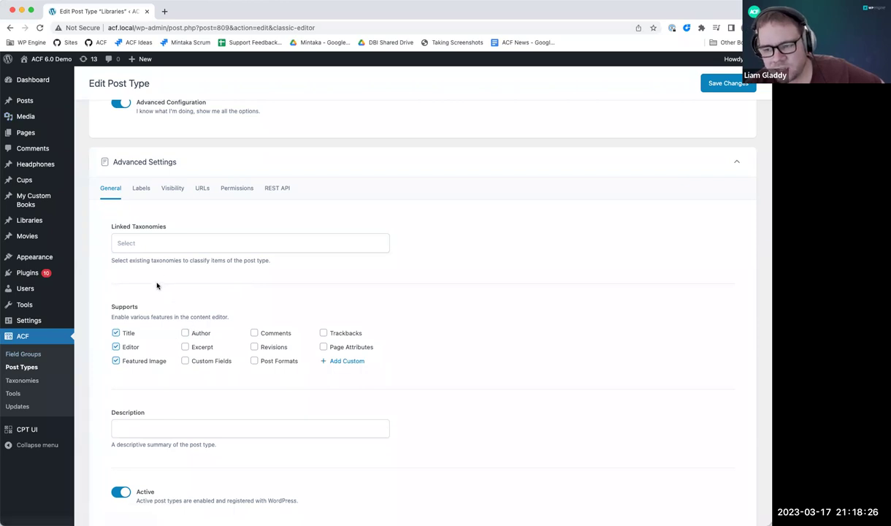
{"action": "scroll", "coordinate": [176, 215], "scroll_direction": "up", "scroll_amount": 1}
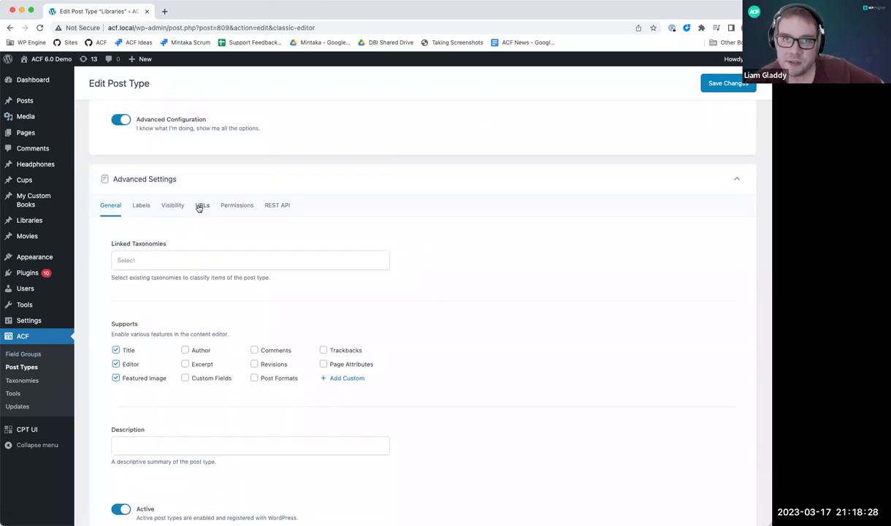
{"action": "left_click", "coordinate": [174, 206]}
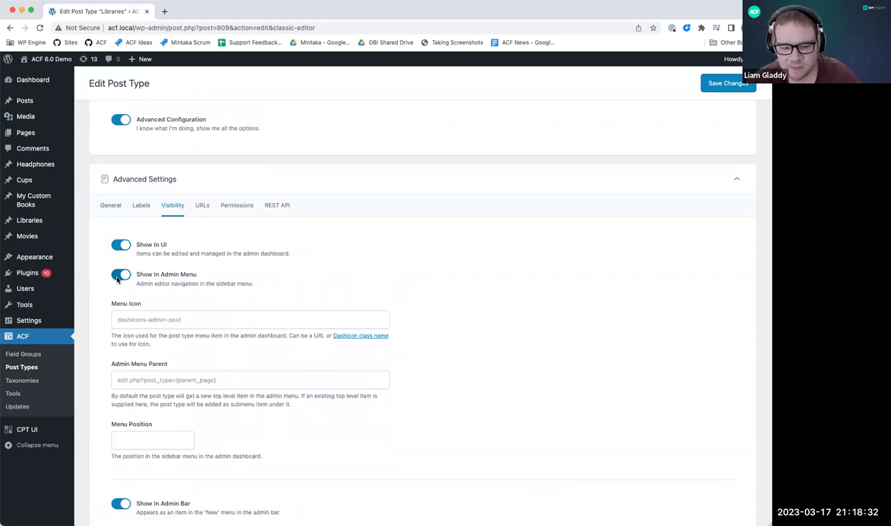
{"action": "left_click", "coordinate": [116, 276]}
{"action": "left_click", "coordinate": [119, 352]}
{"action": "scroll", "coordinate": [123, 312], "scroll_direction": "down", "scroll_amount": 3}
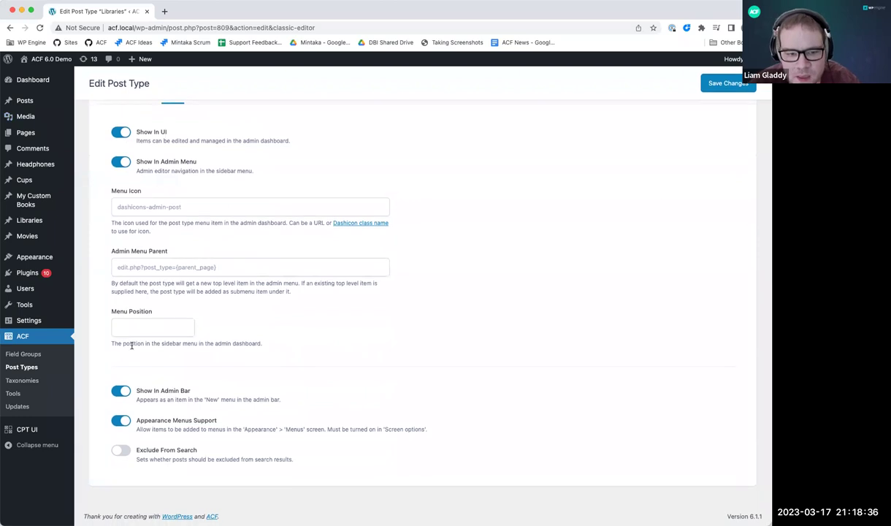
{"action": "scroll", "coordinate": [132, 332], "scroll_direction": "up", "scroll_amount": 1}
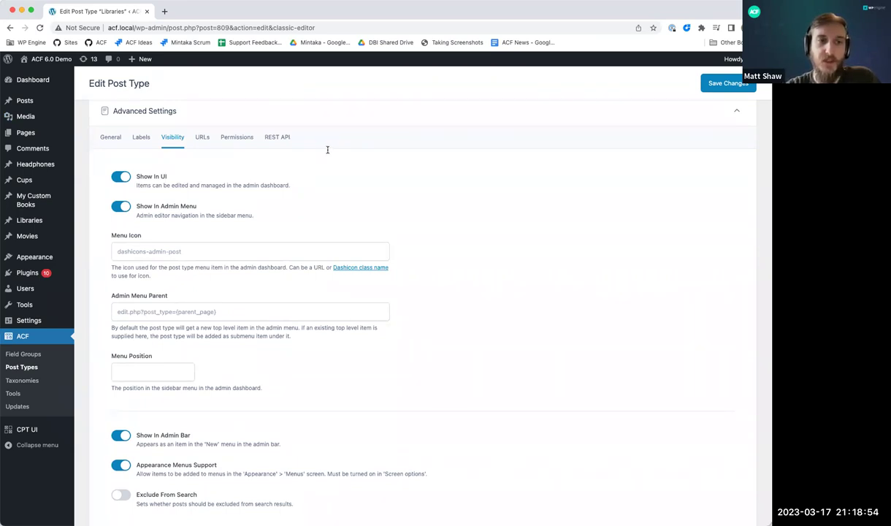
Set the Admin Menu Parent to tools.php and save the Libraries post type
{"action": "left_click", "coordinate": [160, 311]}
{"action": "type", "text": "tools.php"}
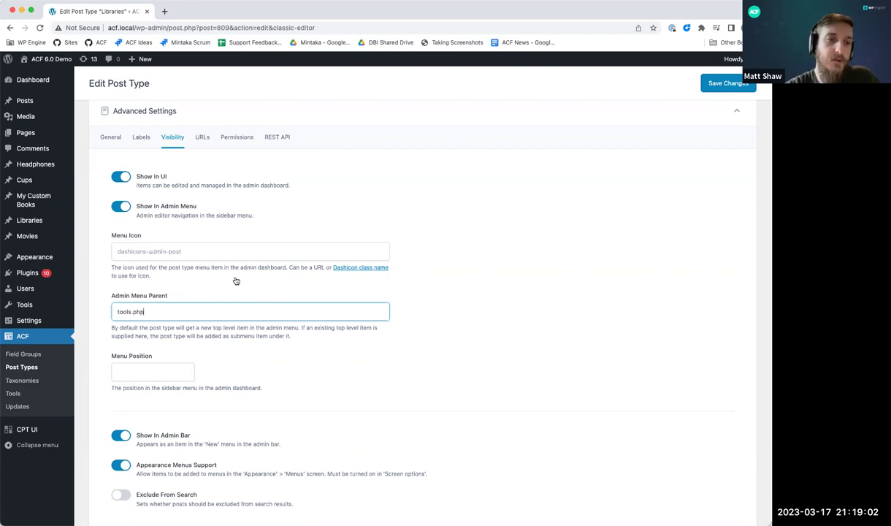
{"action": "left_click", "coordinate": [707, 83]}
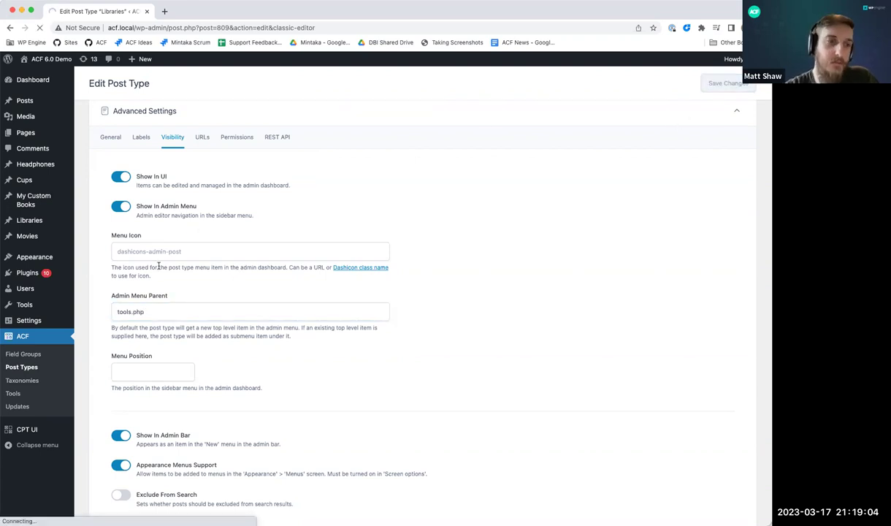
{"action": "mouse_move", "coordinate": [49, 300]}
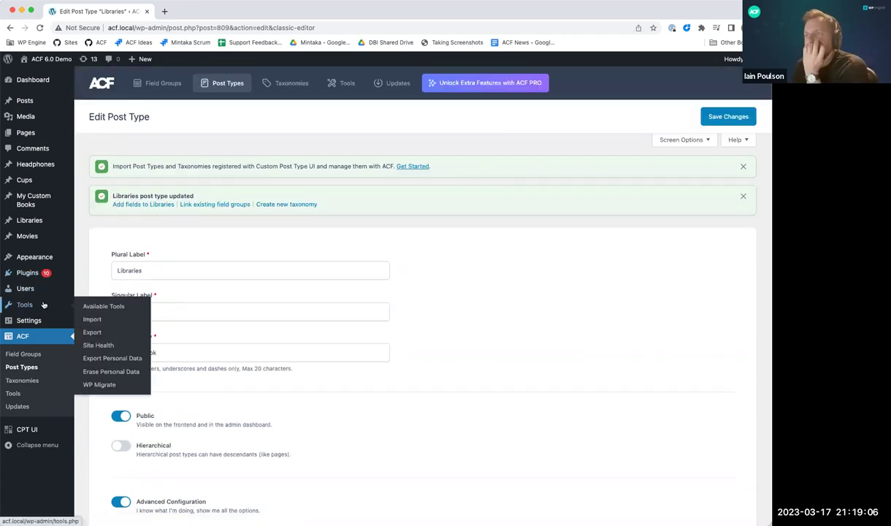
{"action": "left_click", "coordinate": [157, 310]}
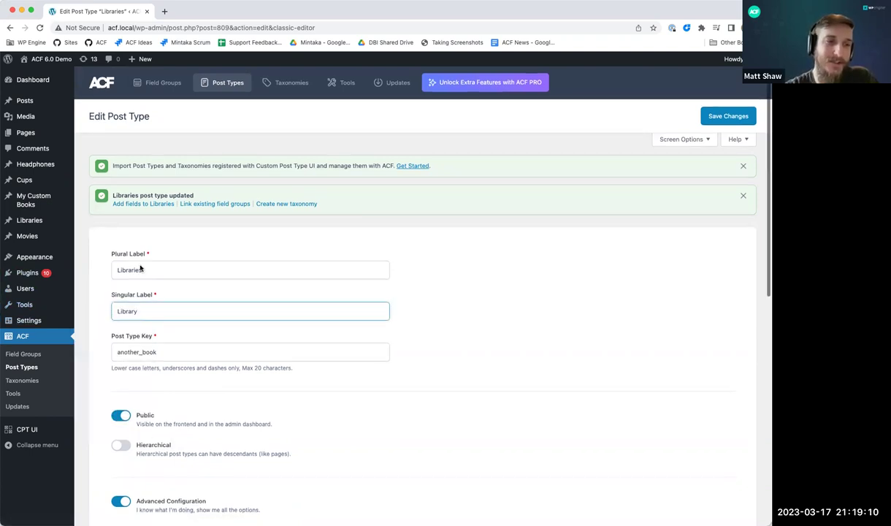
{"action": "scroll", "coordinate": [133, 252], "scroll_direction": "down", "scroll_amount": 2}
{"action": "scroll", "coordinate": [133, 253], "scroll_direction": "down", "scroll_amount": 2}
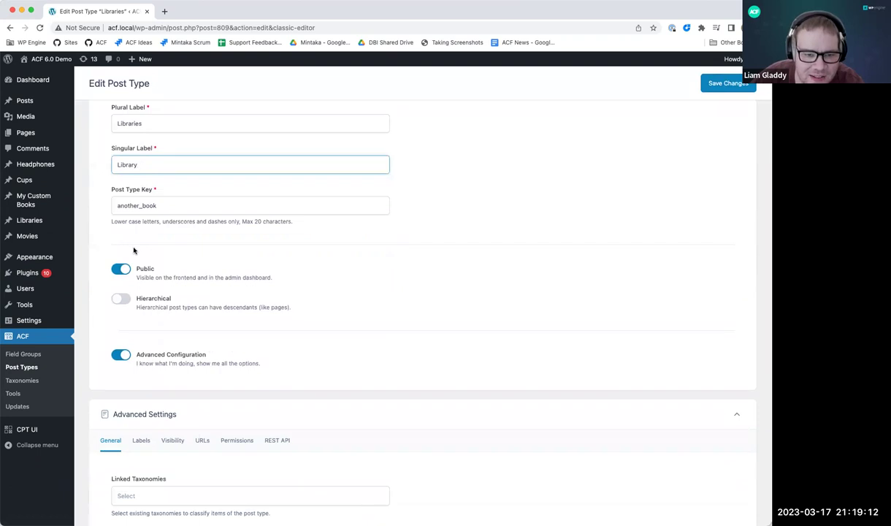
{"action": "scroll", "coordinate": [120, 263], "scroll_direction": "down", "scroll_amount": 1}
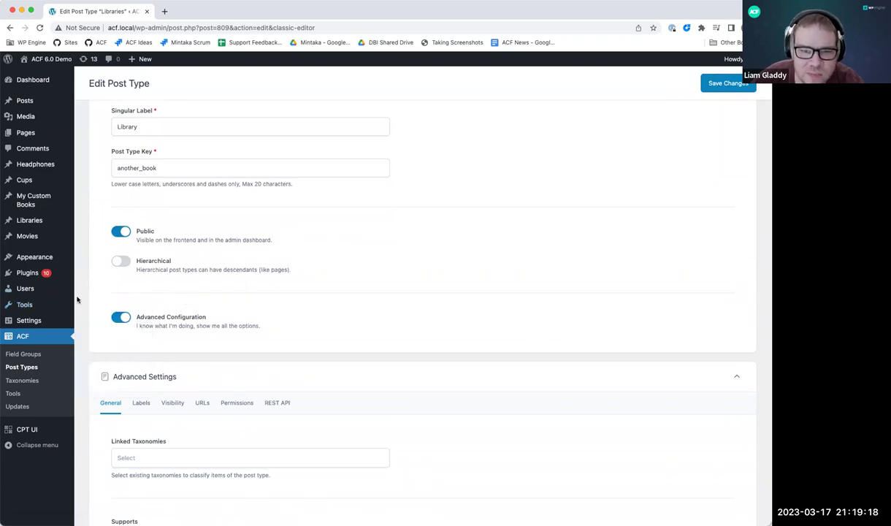
{"action": "scroll", "coordinate": [132, 305], "scroll_direction": "down", "scroll_amount": 4}
{"action": "scroll", "coordinate": [131, 305], "scroll_direction": "up", "scroll_amount": 1}
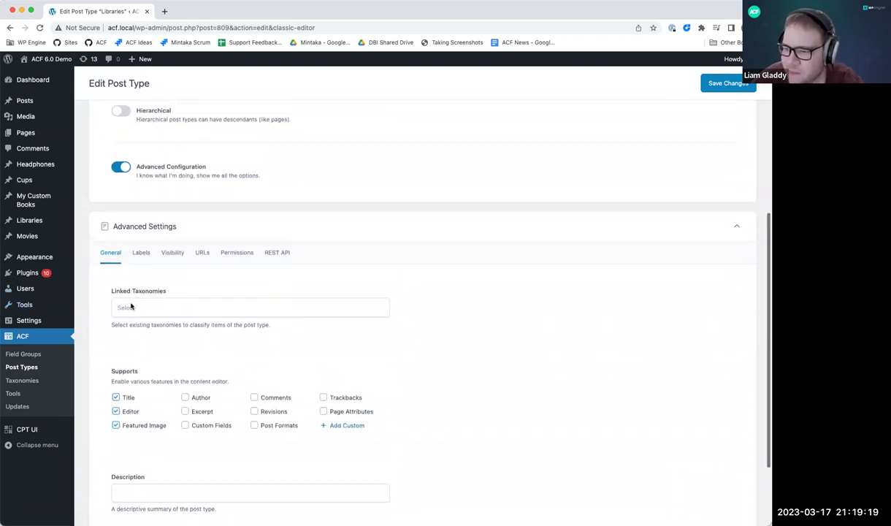
{"action": "left_click", "coordinate": [142, 261]}
{"action": "left_click", "coordinate": [167, 264]}
{"action": "scroll", "coordinate": [166, 267], "scroll_direction": "down", "scroll_amount": 2}
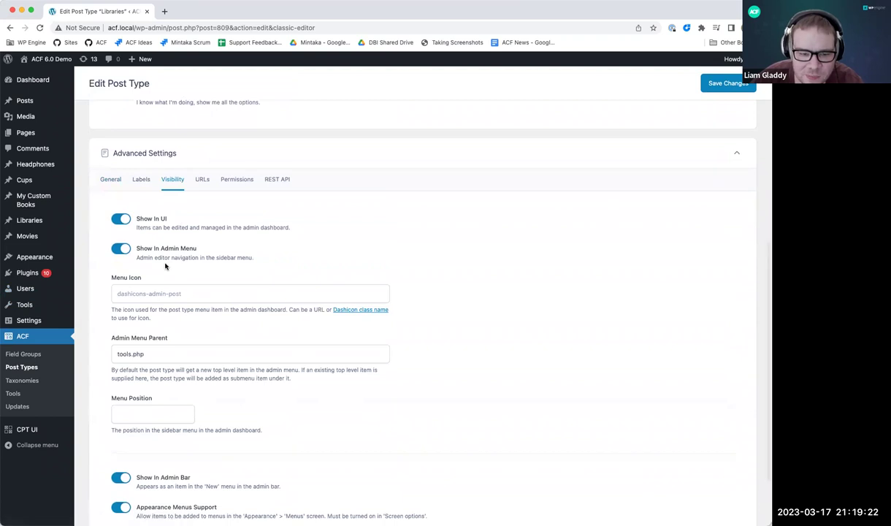
{"action": "left_click", "coordinate": [131, 353]}
{"action": "left_click_drag", "start_coordinate": [148, 354], "coordinate": [103, 354]}
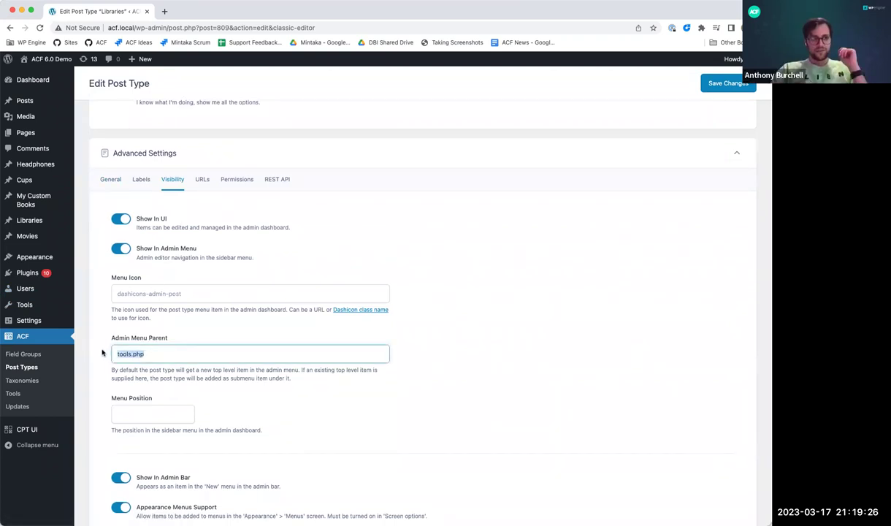
{"action": "left_click", "coordinate": [118, 354]}
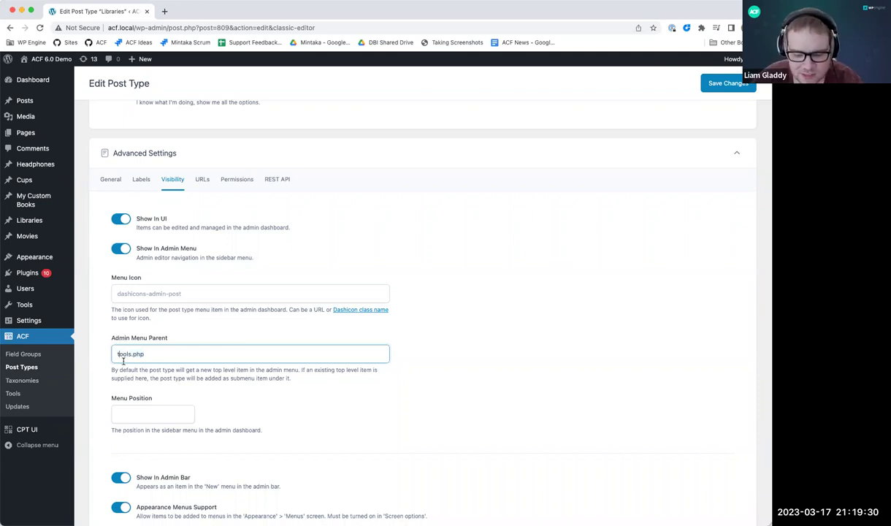
{"action": "mouse_move", "coordinate": [29, 312]}
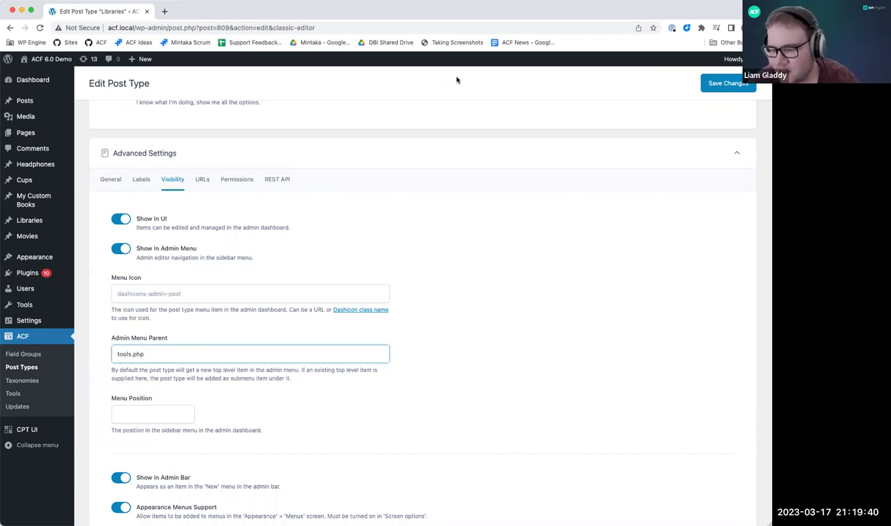
{"action": "left_click", "coordinate": [464, 333]}
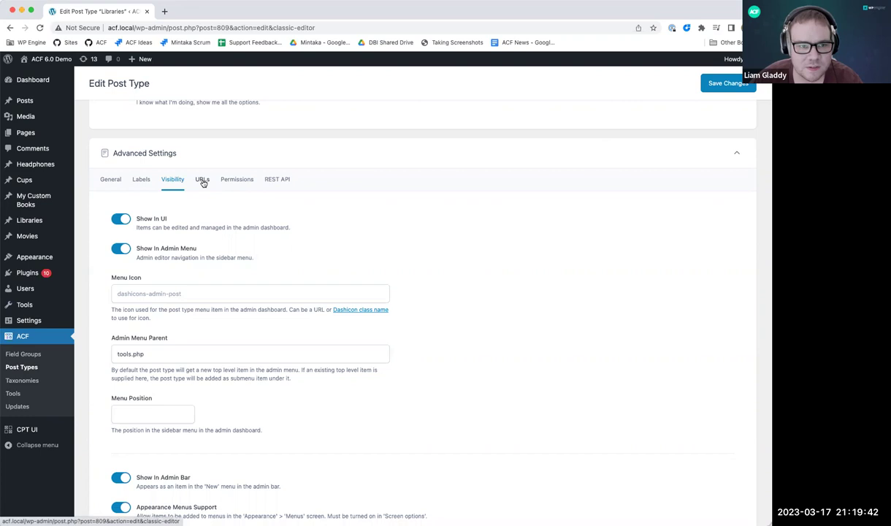
{"action": "left_click", "coordinate": [111, 179]}
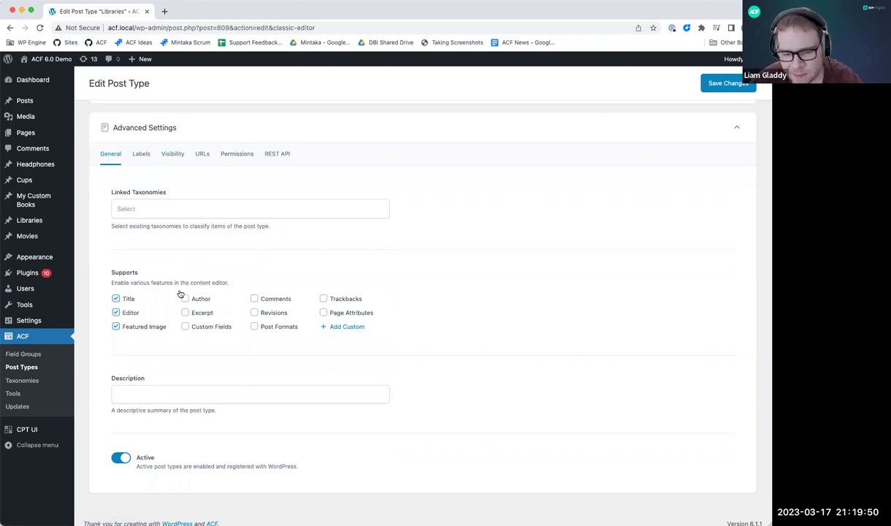
Add a custom Supports entry named 'sidebar nav' and save the Libraries post type
{"action": "left_click", "coordinate": [340, 331]}
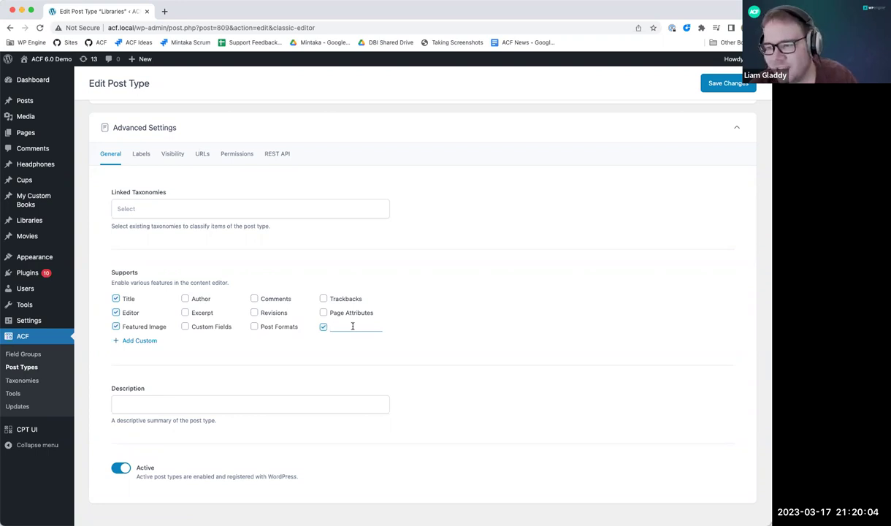
{"action": "type", "text": "sidebar"}
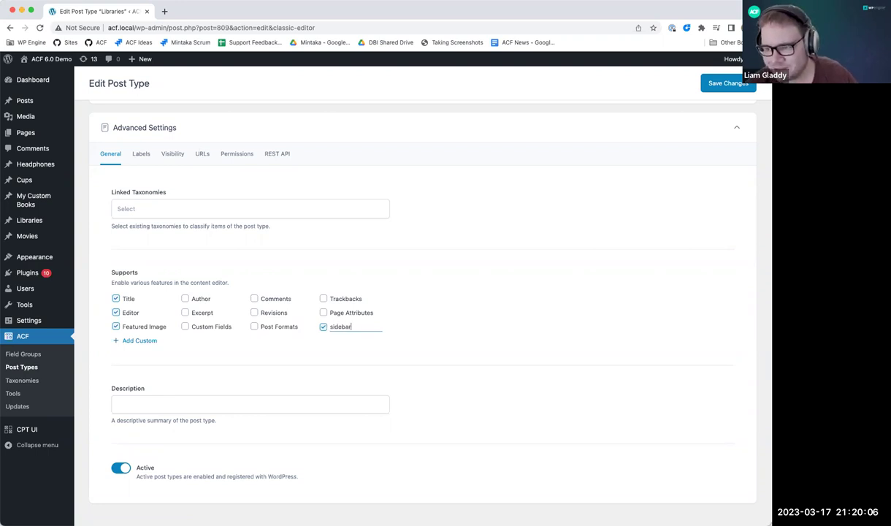
{"action": "type", "text": " nav"}
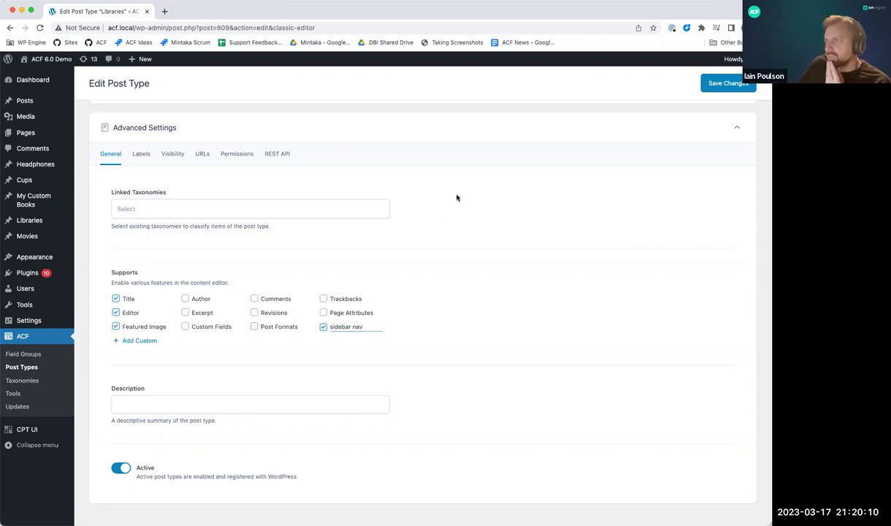
{"action": "key", "text": "Return"}
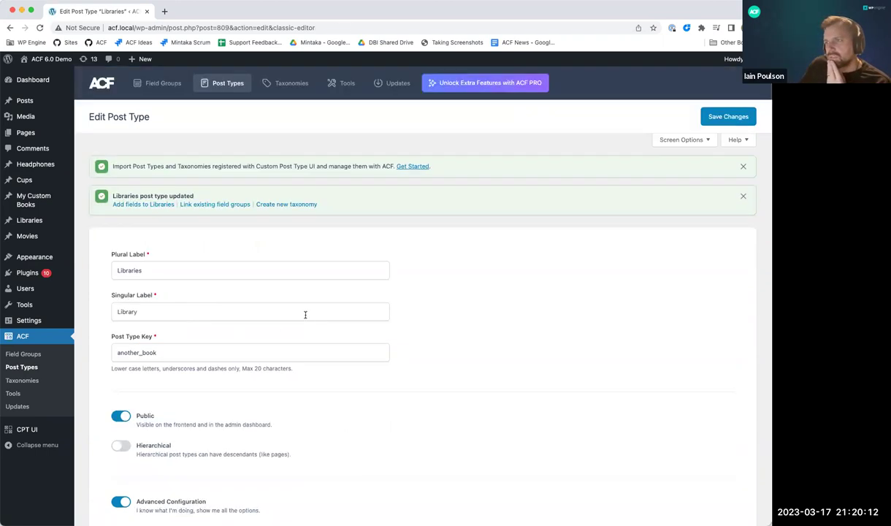
Show the Libraries URLs tab with Permalink Rewrite and Pagination options
{"action": "scroll", "coordinate": [263, 365], "scroll_direction": "down", "scroll_amount": 3}
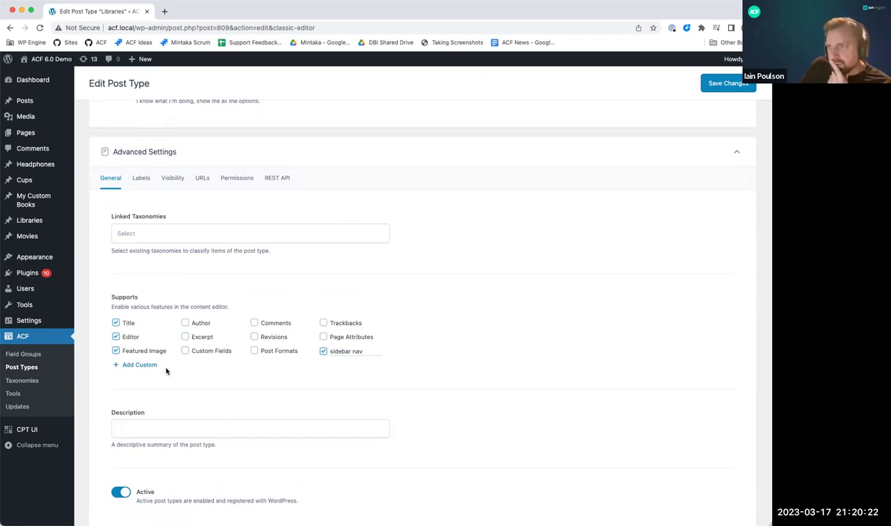
{"action": "left_click", "coordinate": [203, 180]}
{"action": "scroll", "coordinate": [205, 219], "scroll_direction": "down", "scroll_amount": 3}
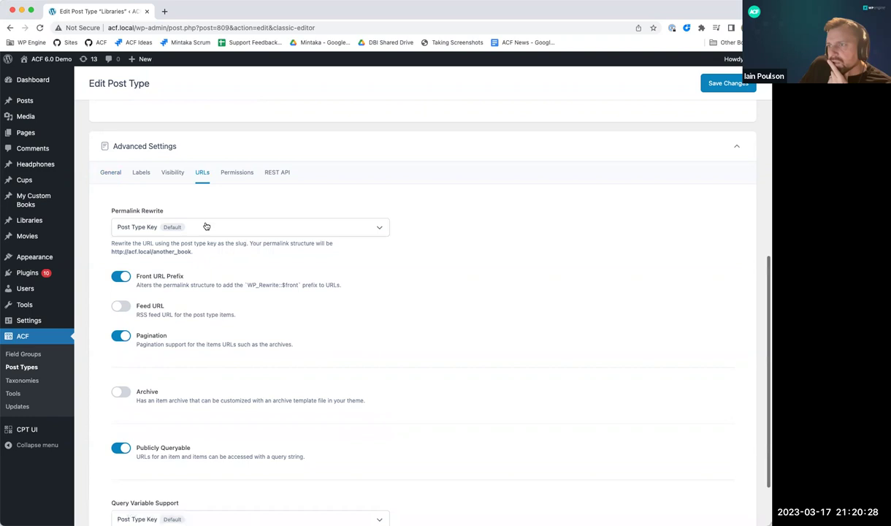
{"action": "scroll", "coordinate": [206, 225], "scroll_direction": "up", "scroll_amount": 2}
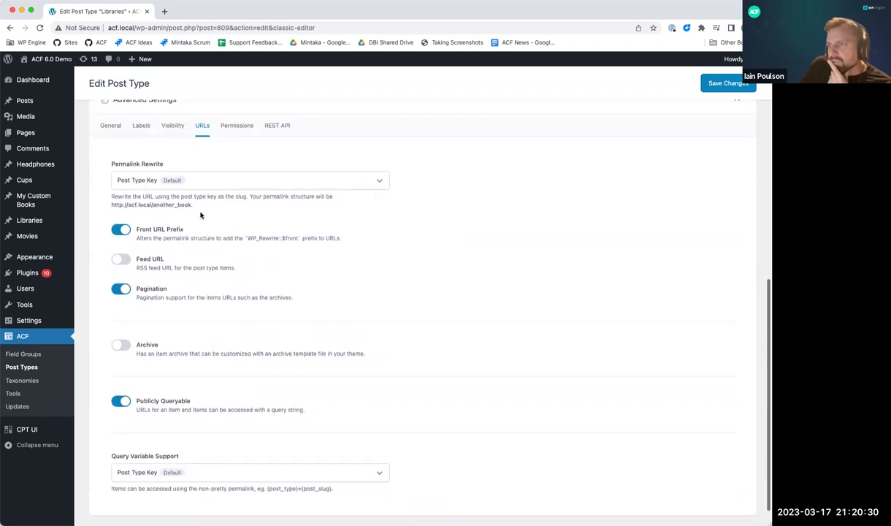
{"action": "scroll", "coordinate": [218, 223], "scroll_direction": "up", "scroll_amount": 2}
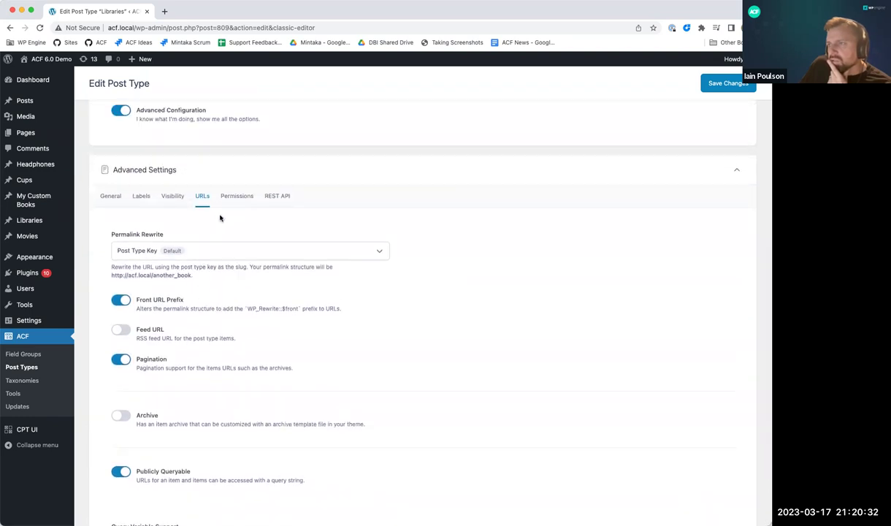